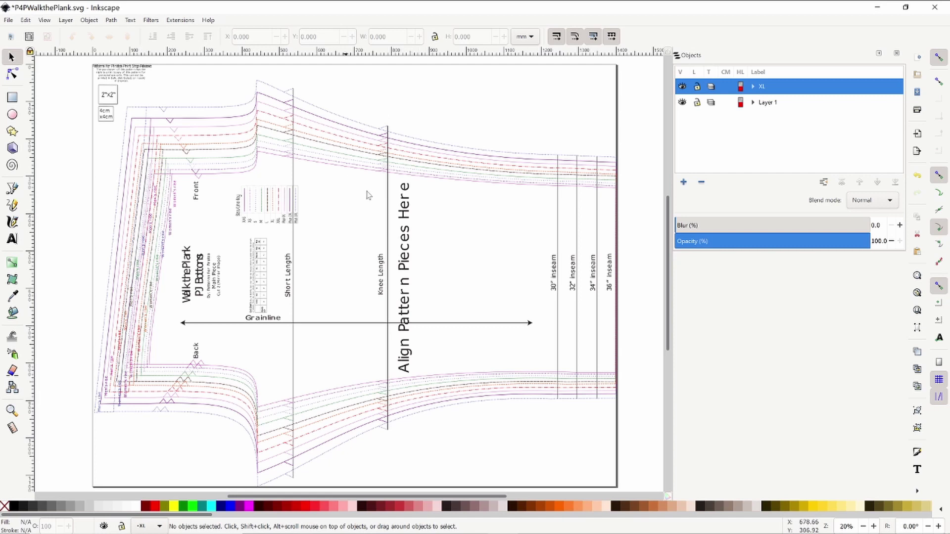
Step: Hide Layer 1 in the Objects panel so only the XL pattern piece shows
left_click(683, 103)
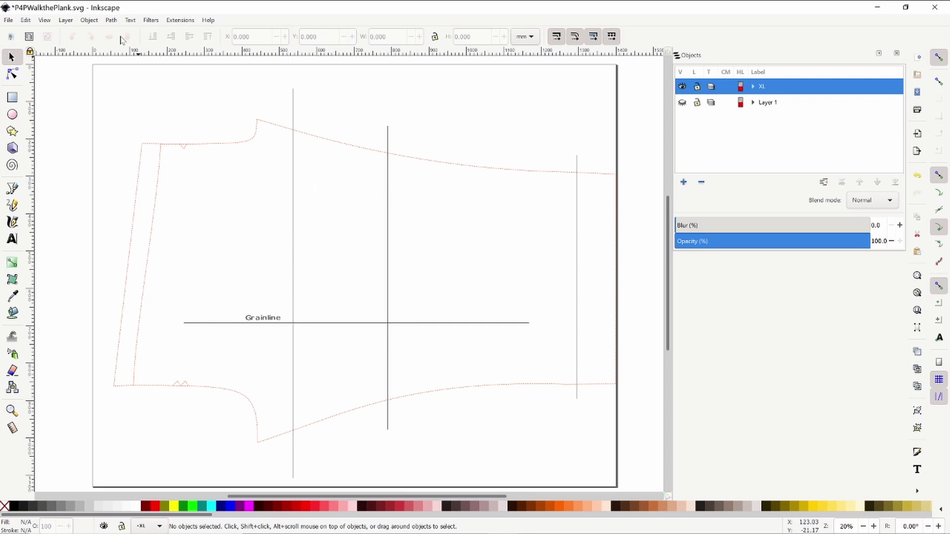
Step: Open Fill and Stroke from the Object menu and widen the docked side panels
left_click(89, 22)
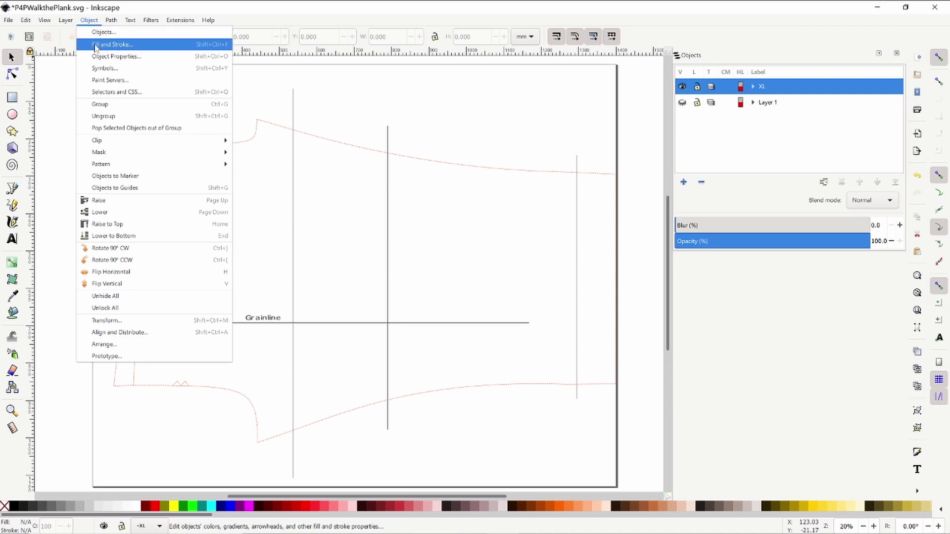
left_click(137, 50)
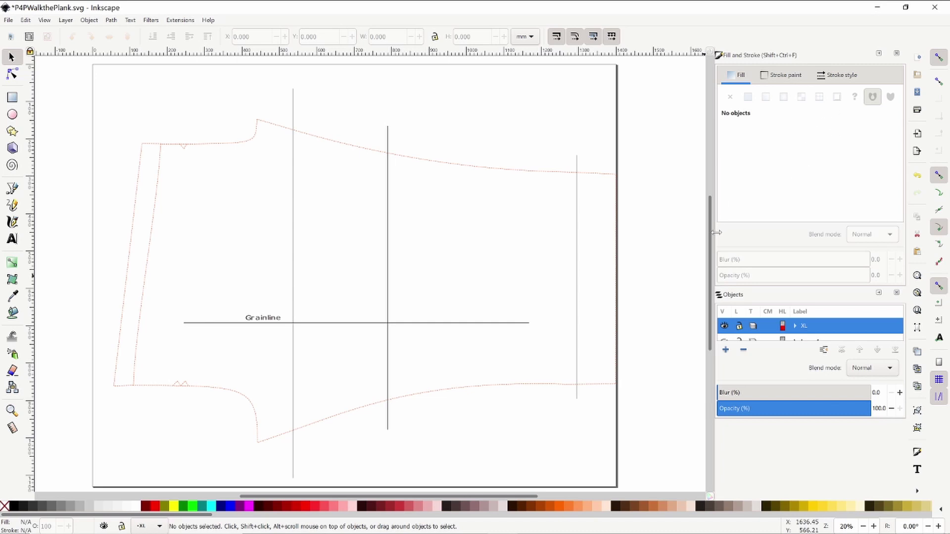
left_click_drag(716, 233, 688, 238)
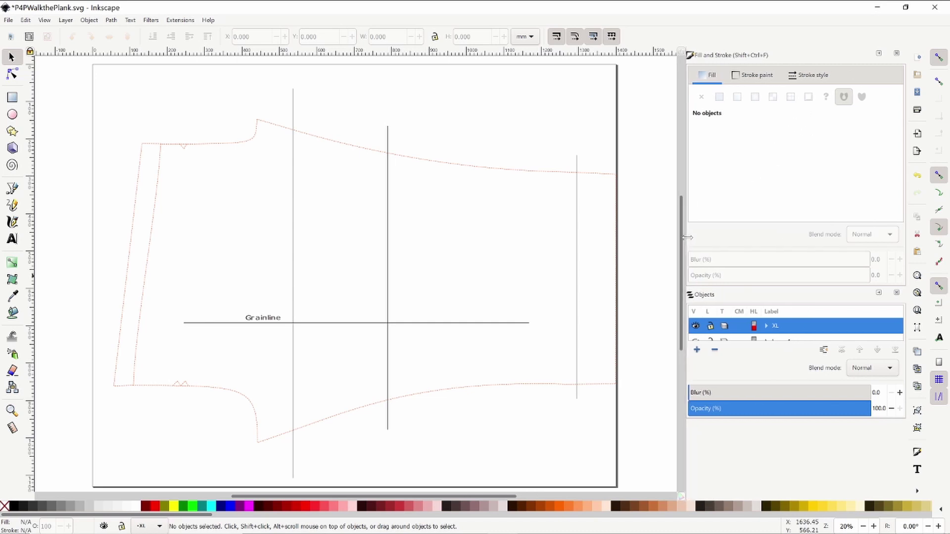
Step: With the Node tool, select the XL outline path, then the left outer edge path
left_click(12, 74)
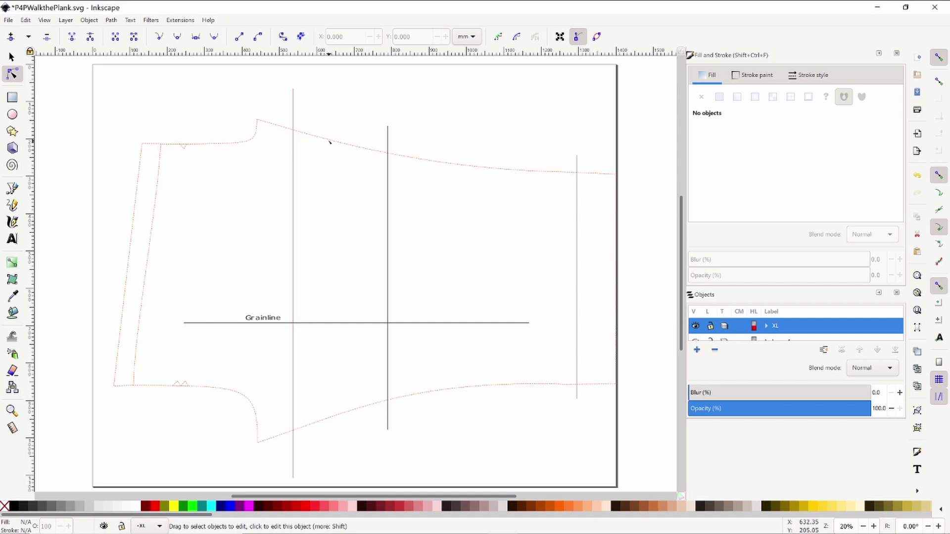
left_click(330, 142)
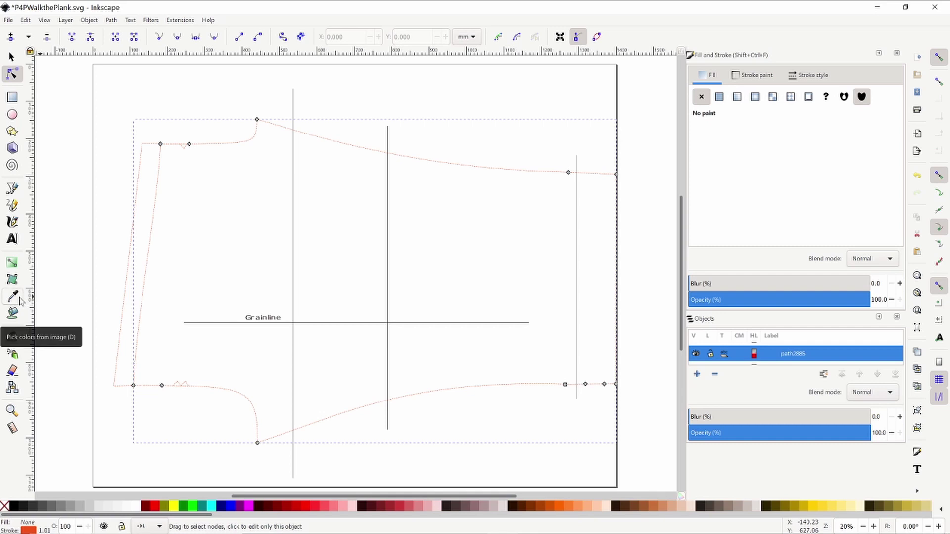
left_click(125, 307)
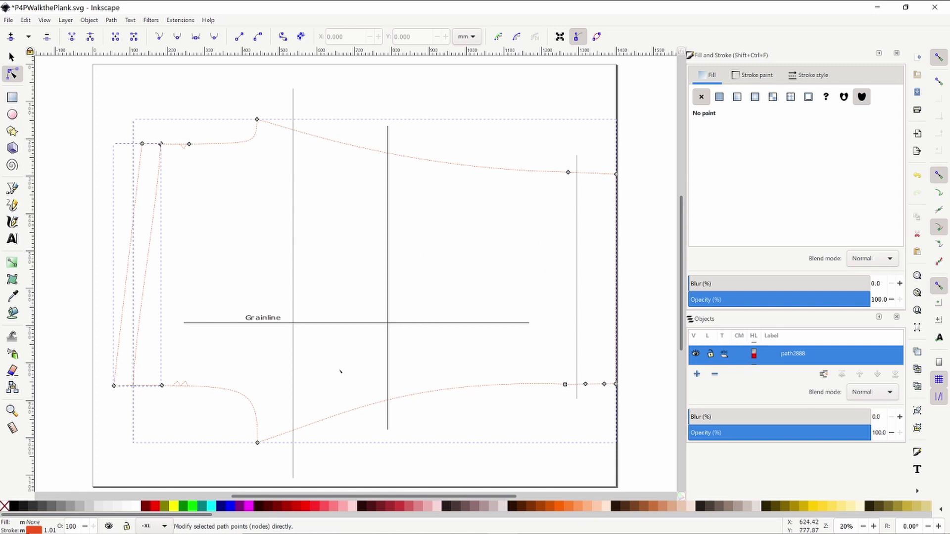
left_click(720, 98)
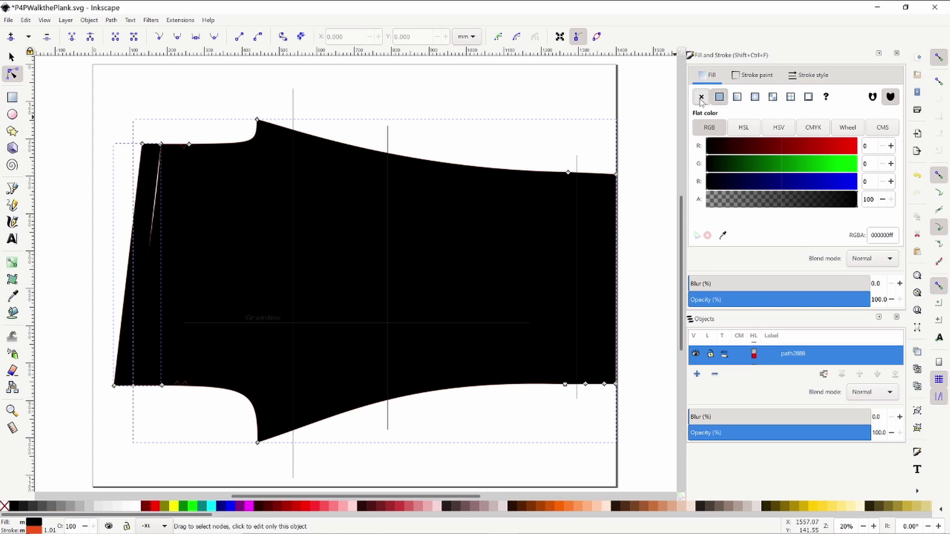
left_click(701, 98)
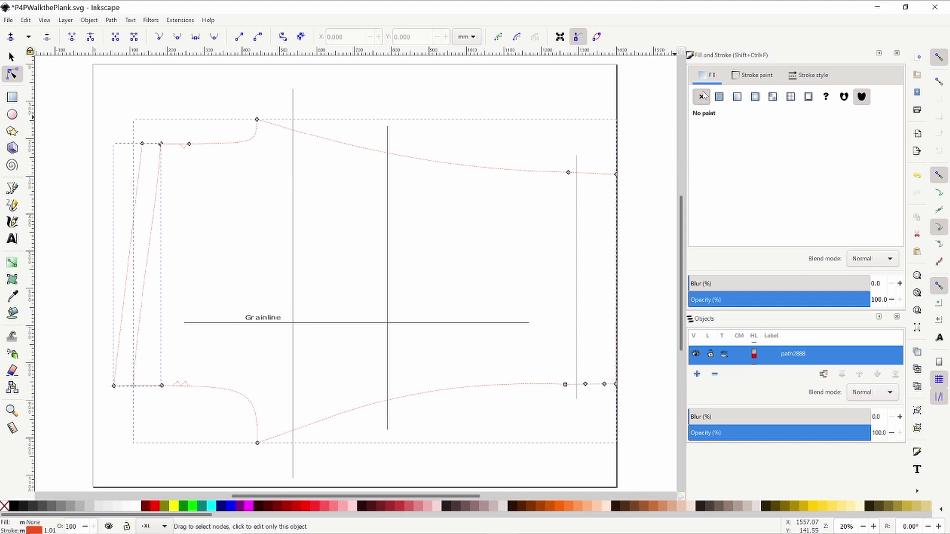
Step: Turn the XL outline's stroke blue (RGBA 1b1bf2ff) by setting the HSV hue to 240
left_click(754, 77)
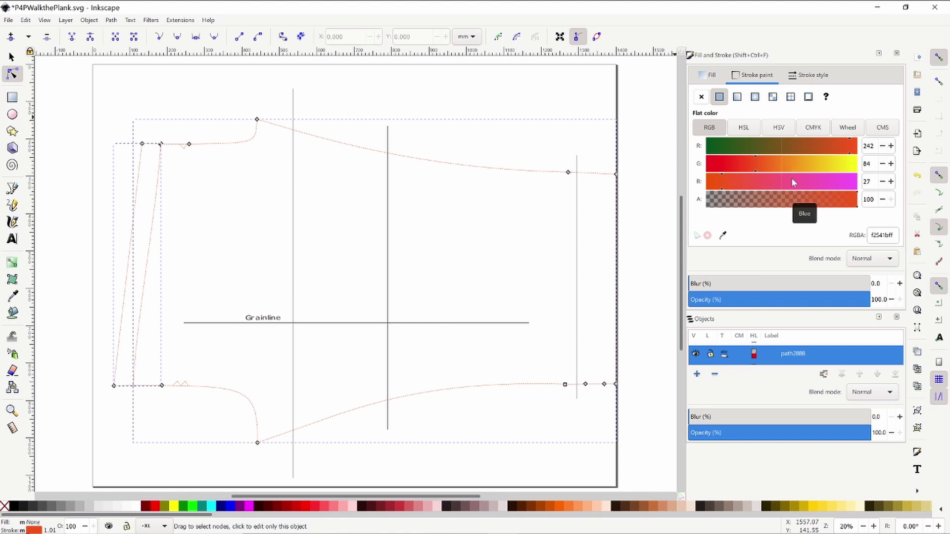
left_click(846, 130)
left_click(812, 131)
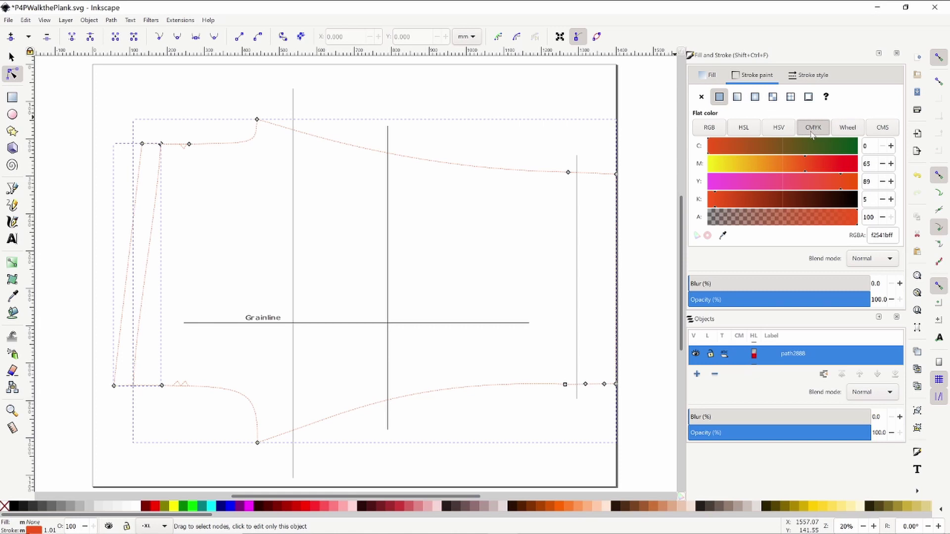
left_click(779, 131)
left_click(751, 132)
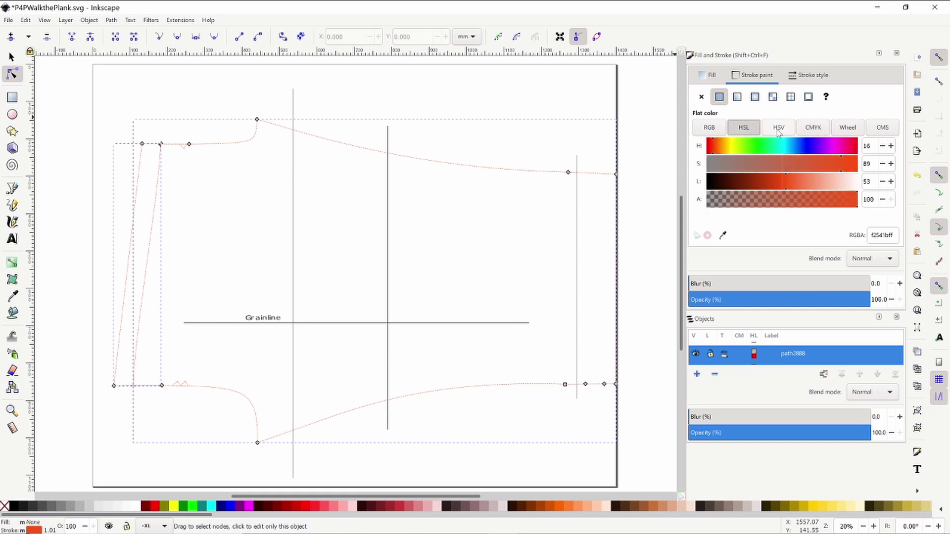
left_click(892, 133)
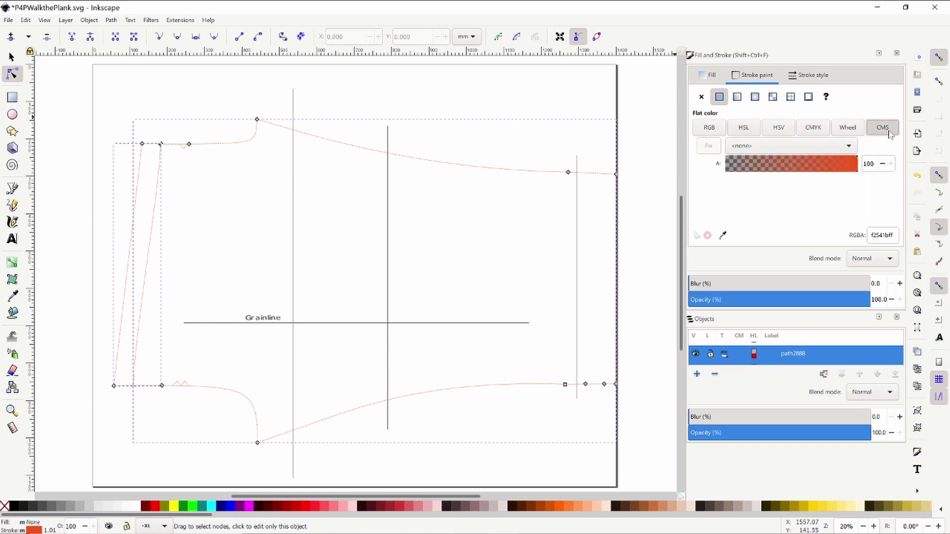
left_click(855, 131)
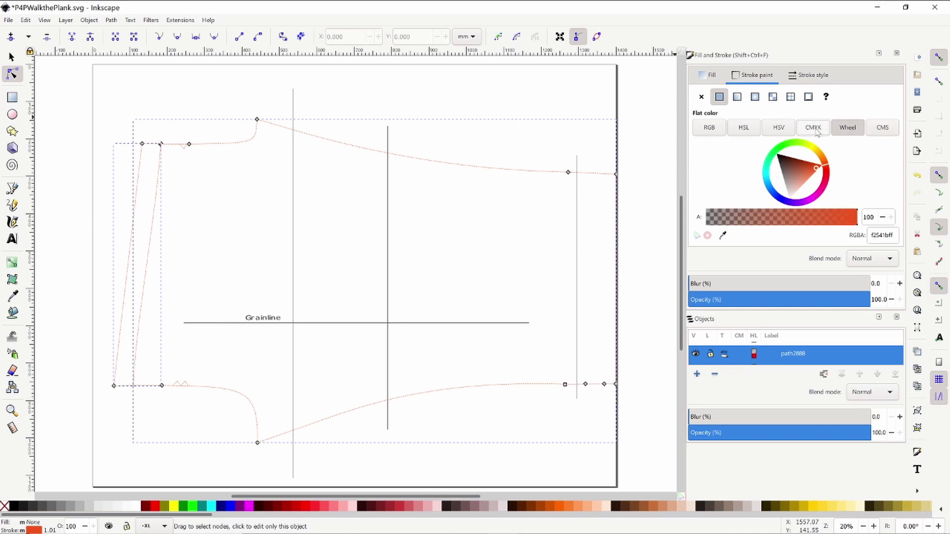
left_click(816, 130)
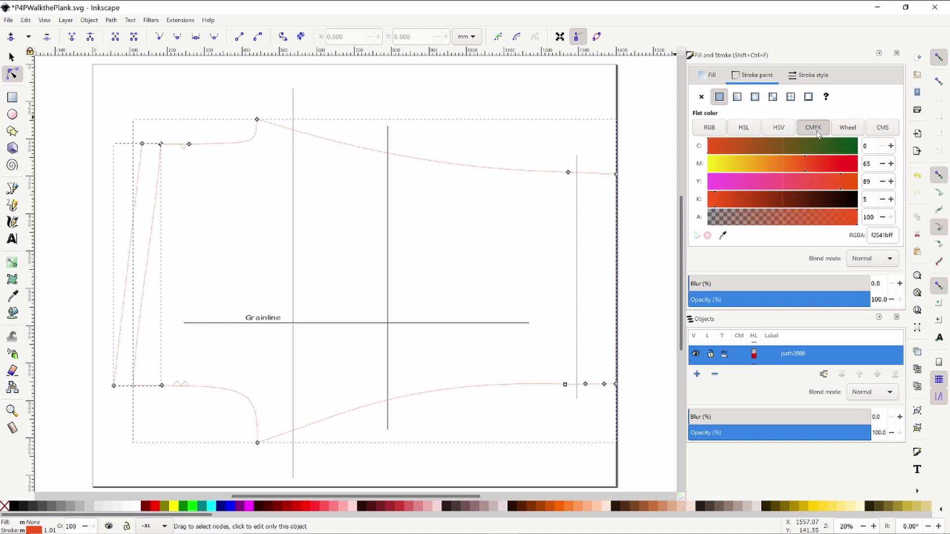
left_click(779, 130)
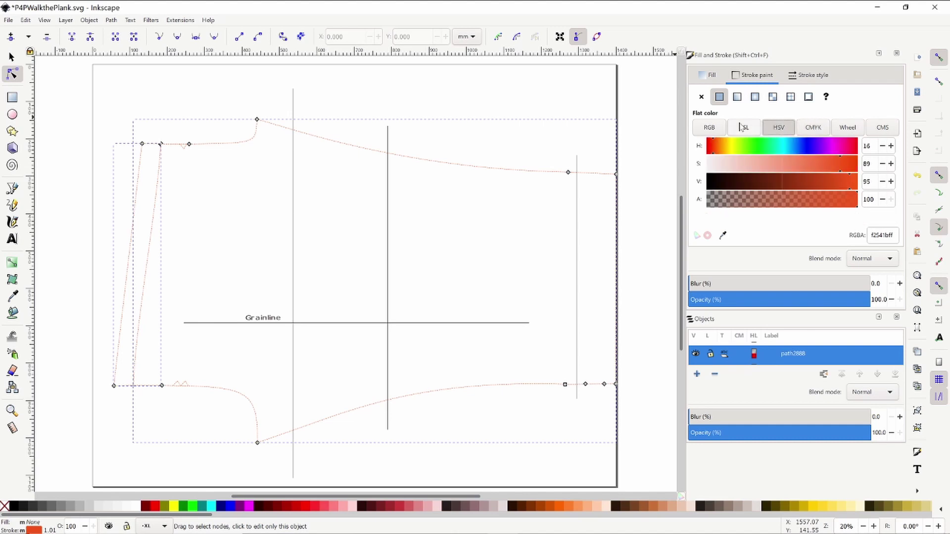
left_click(810, 149)
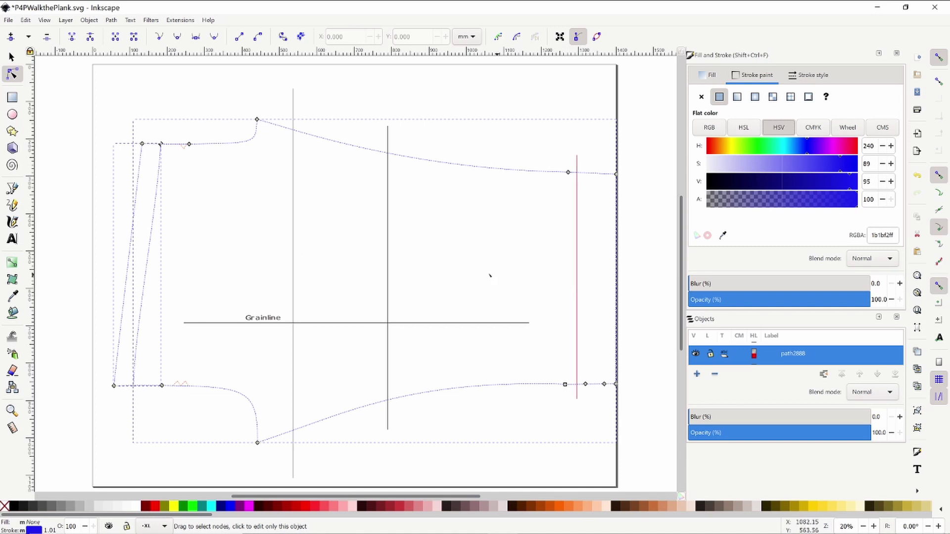
left_click(538, 102)
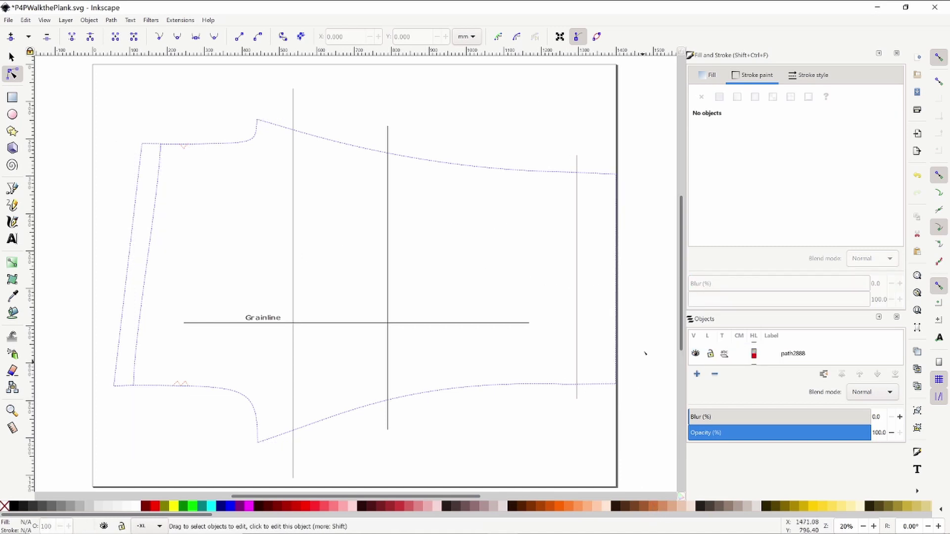
Step: Show the Stroke style settings for the main XL outline path, path2885
left_click(807, 81)
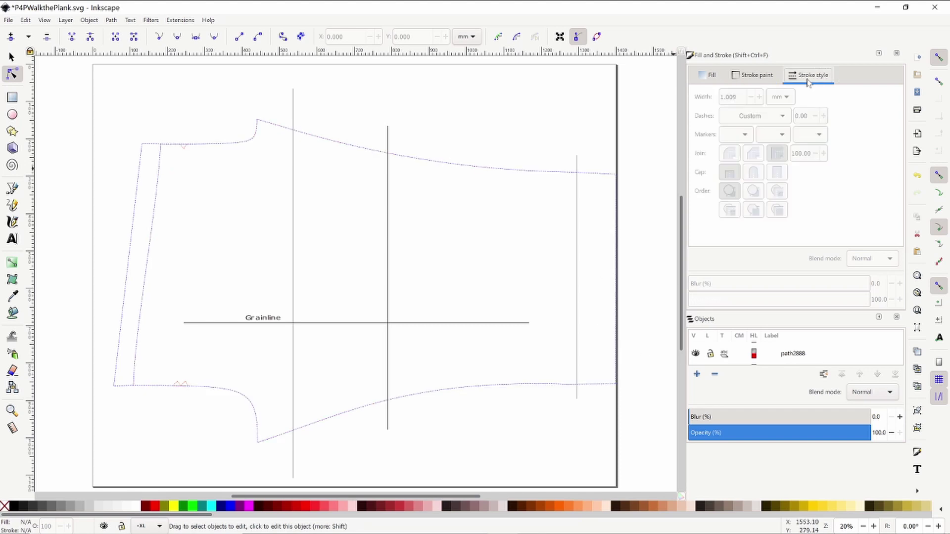
left_click(533, 172)
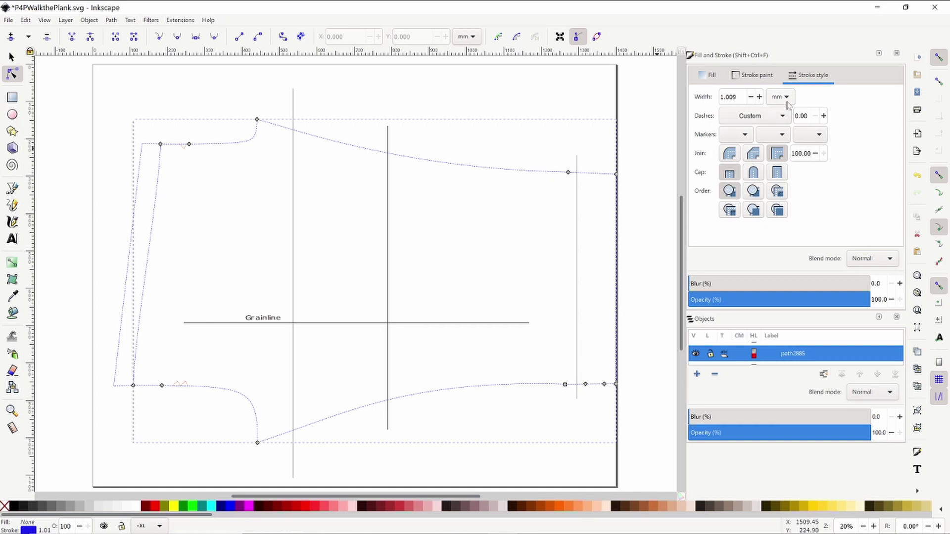
Step: Adjust the XL outline's stroke width up and down, settling at 2.409 mm
left_click(759, 97)
left_click(759, 96)
left_click(760, 97)
left_click(759, 97)
left_click(760, 97)
left_click(759, 97)
left_click(760, 97)
left_click(760, 97)
left_click(760, 97)
left_click(759, 97)
left_click(760, 97)
left_click(759, 97)
left_click(759, 97)
left_click(759, 97)
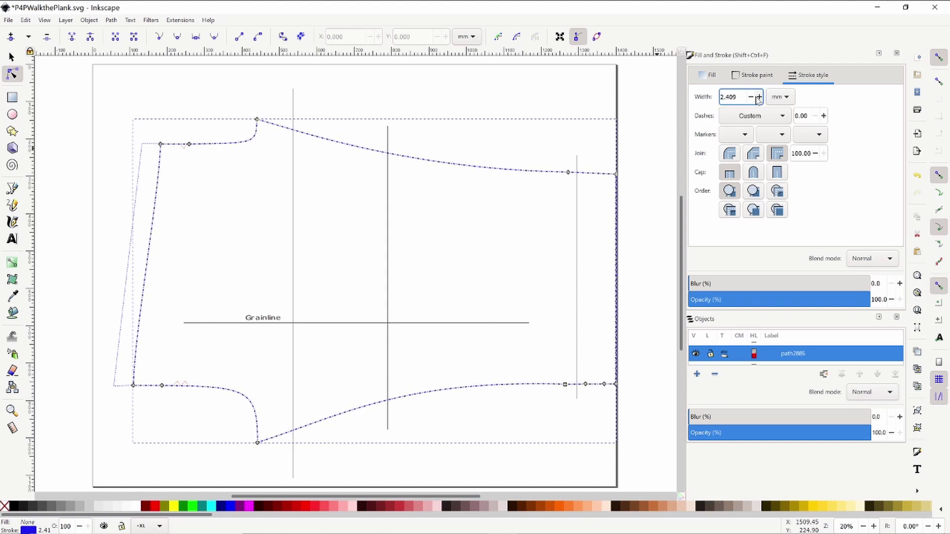
left_click(759, 97)
left_click(759, 97)
left_click(760, 97)
left_click(759, 97)
left_click(751, 97)
left_click(751, 97)
left_click(751, 97)
left_click(751, 97)
left_click(751, 96)
left_click(751, 97)
left_click(751, 97)
left_click(751, 97)
left_click(751, 98)
left_click(751, 97)
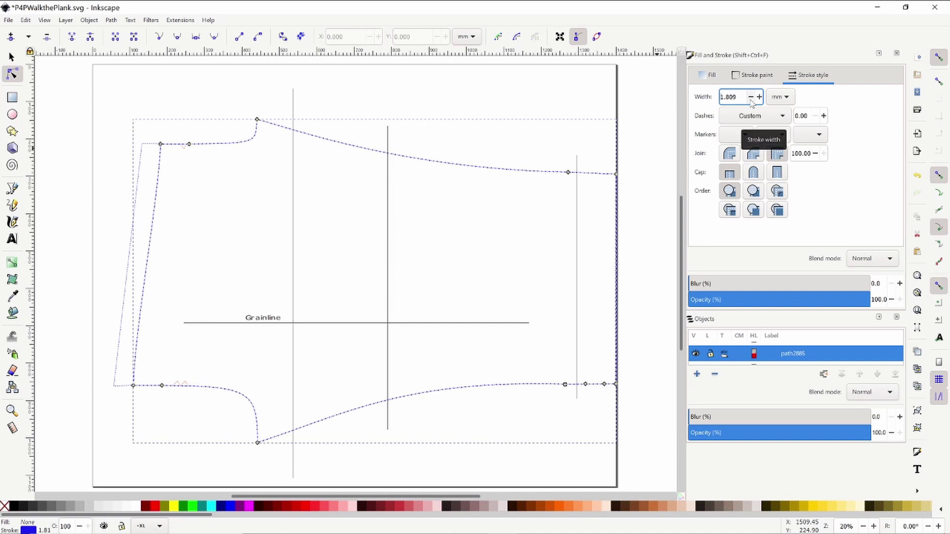
left_click(751, 97)
left_click(751, 98)
left_click(751, 97)
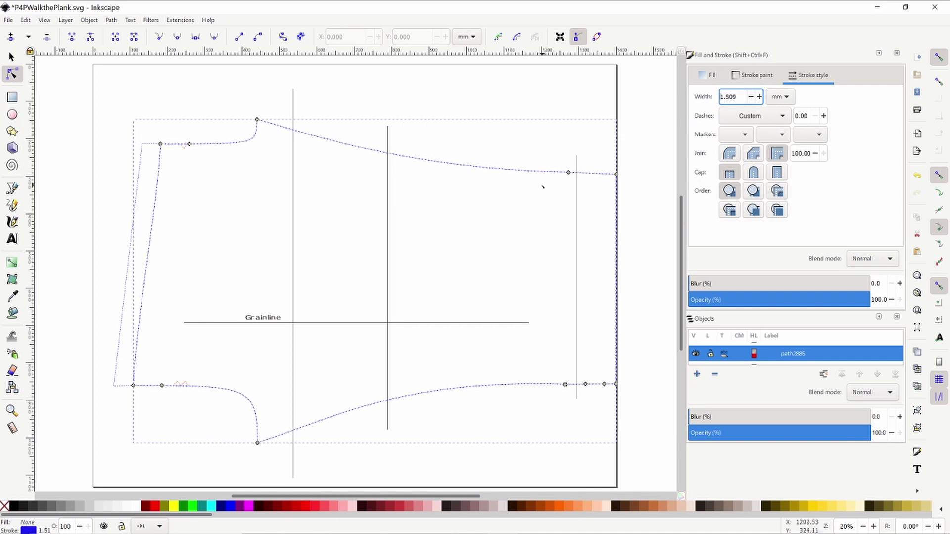
left_click(760, 97)
left_click(760, 97)
left_click(759, 97)
left_click(759, 97)
left_click(759, 97)
left_click(759, 97)
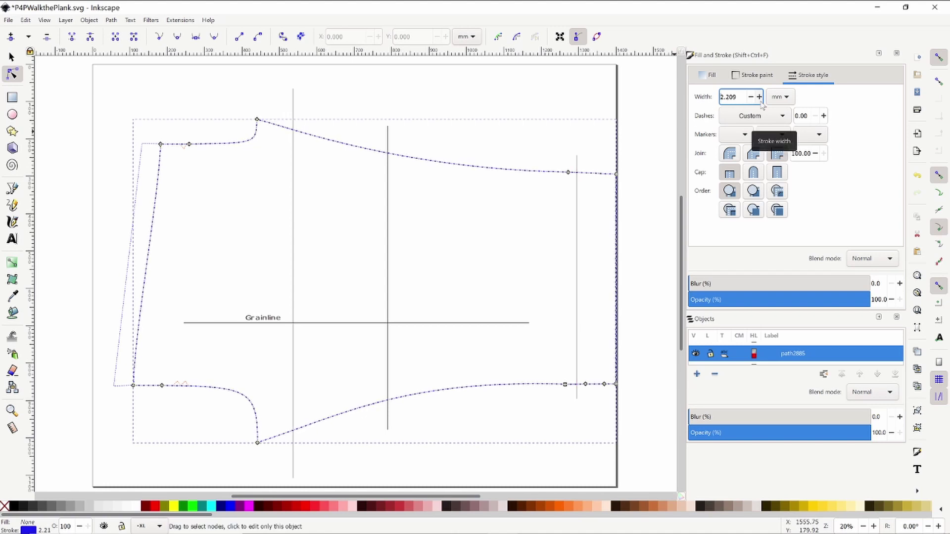
left_click(759, 97)
left_click(759, 97)
left_click(759, 97)
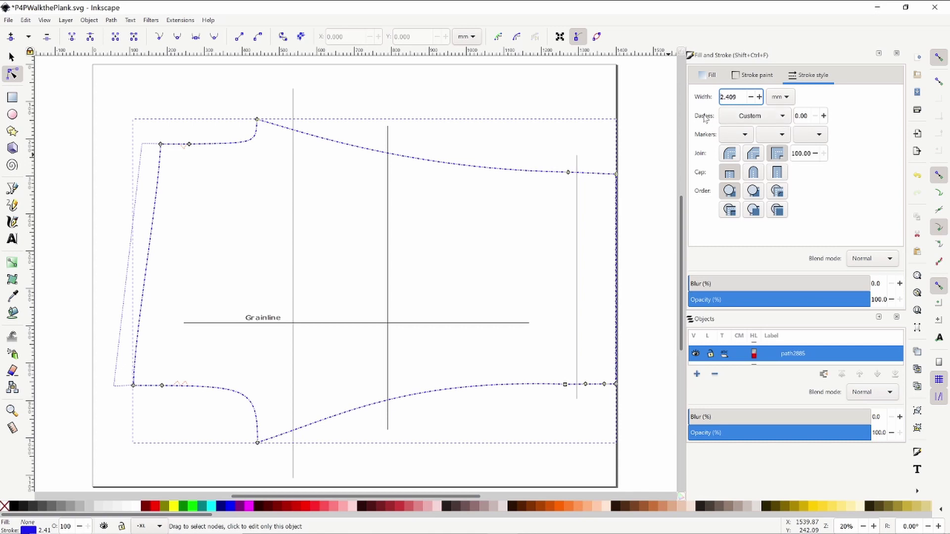
Step: Try dotted and dash-dot patterns on the XL outline, then settle on a solid line
left_click(782, 119)
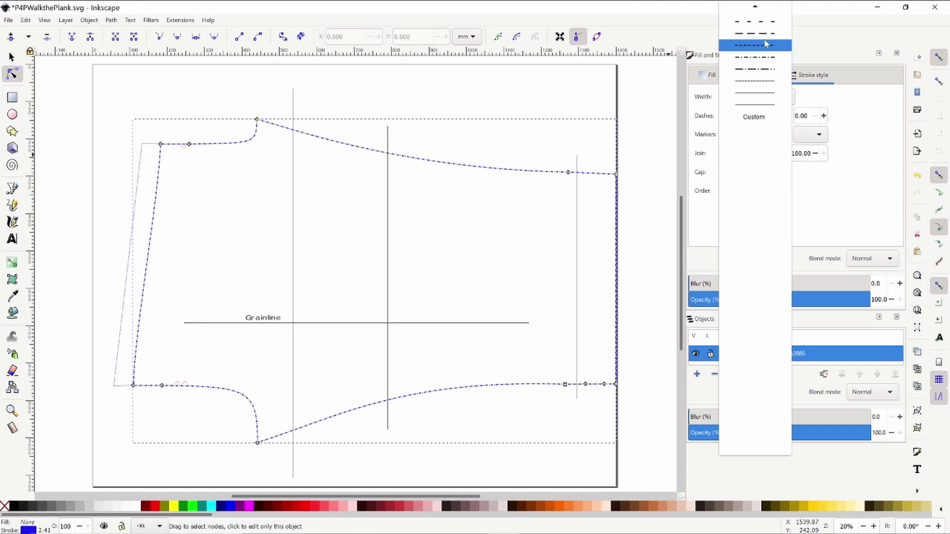
left_click(753, 104)
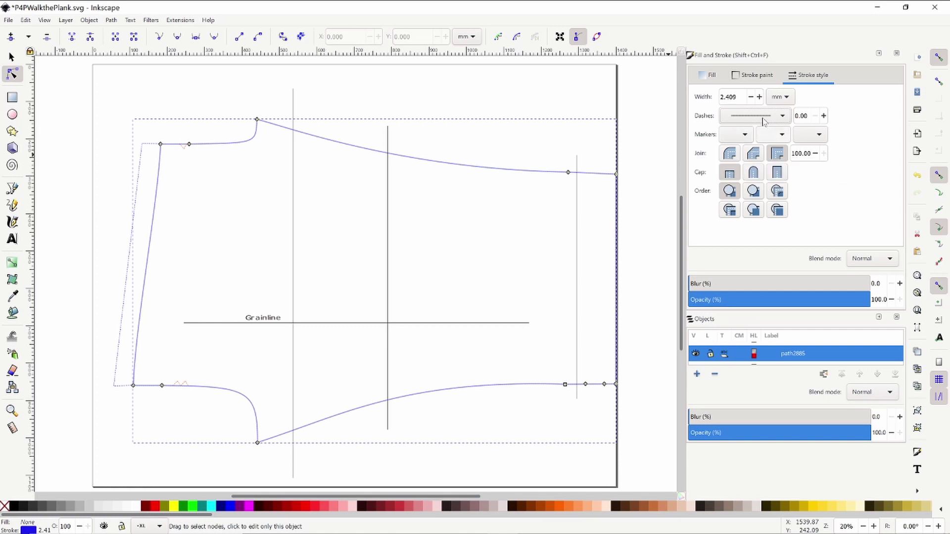
left_click(761, 116)
left_click(762, 94)
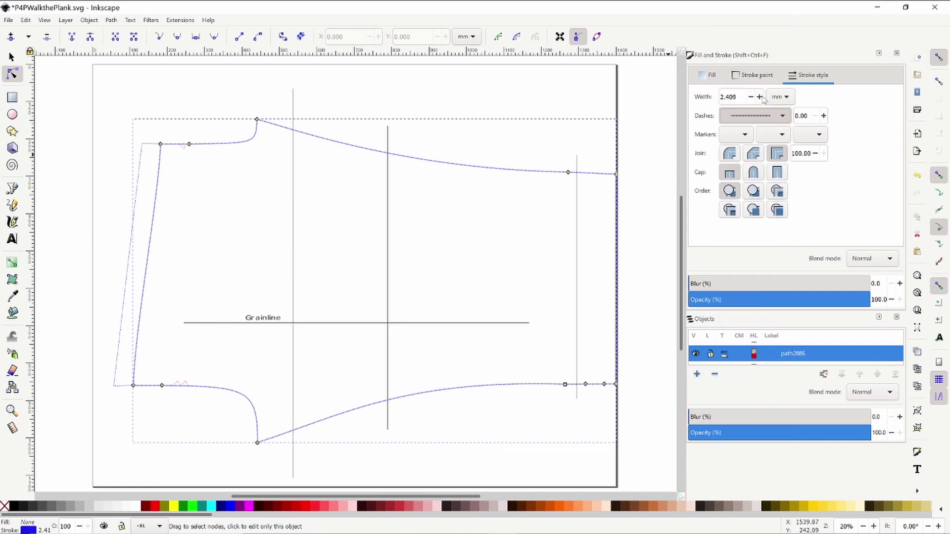
left_click(774, 119)
left_click(768, 96)
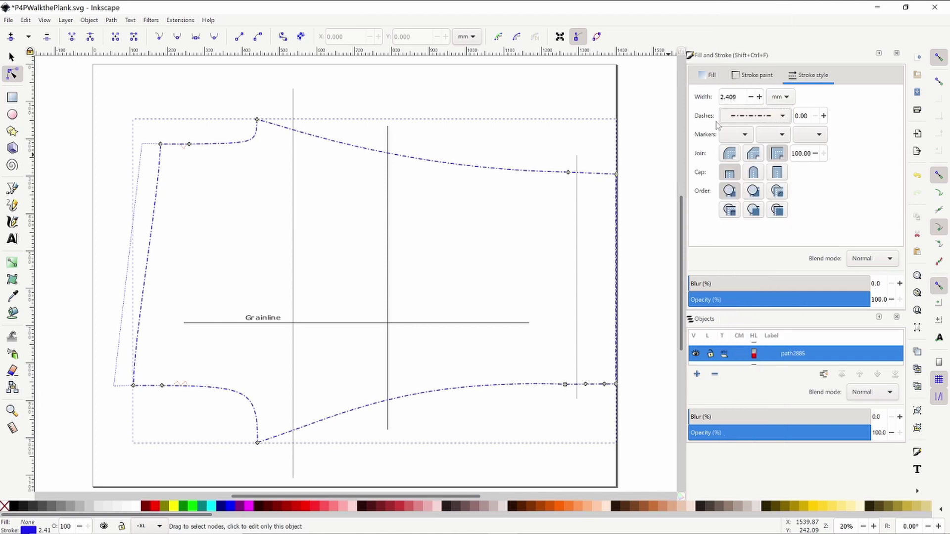
left_click(752, 119)
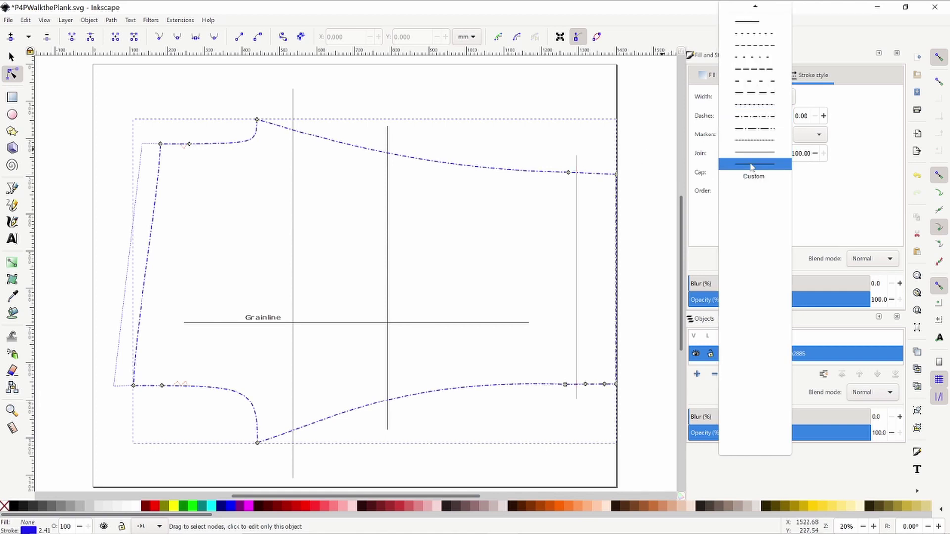
left_click(763, 167)
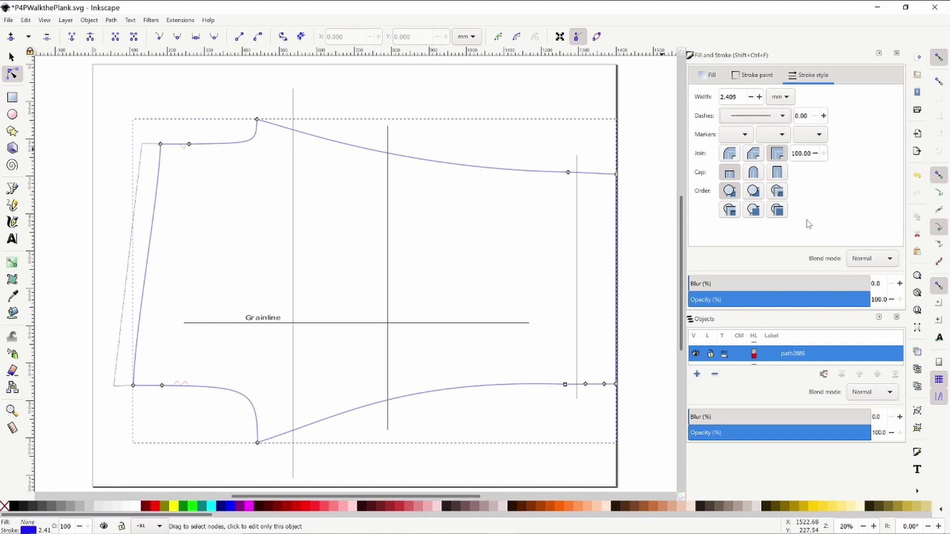
Step: Select the dashed left rise line and widen its stroke to 2.509 mm
left_click(138, 193)
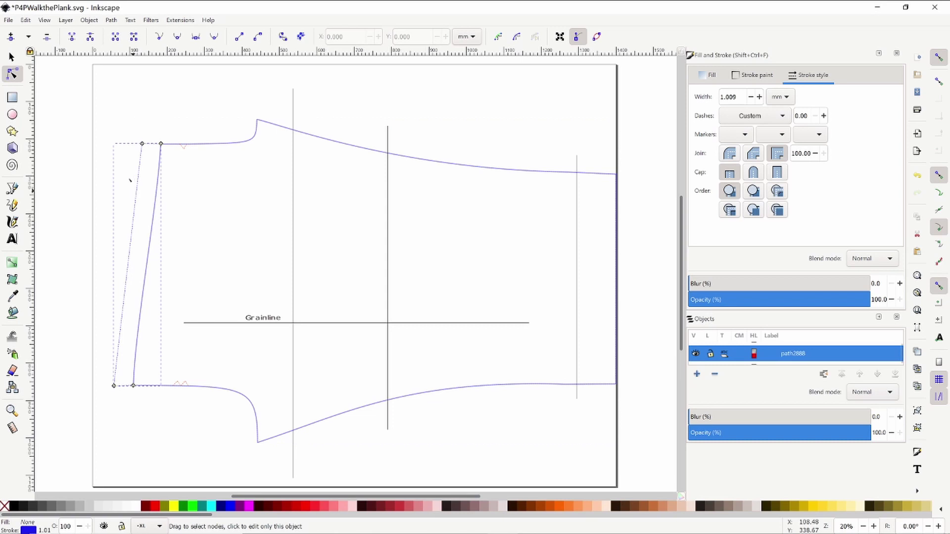
left_click(759, 97)
left_click(759, 97)
left_click(760, 97)
left_click(760, 97)
left_click(760, 97)
left_click(760, 97)
left_click(760, 97)
left_click(760, 97)
left_click(760, 97)
left_click(759, 97)
left_click(759, 97)
left_click(759, 97)
left_click(760, 97)
left_click(759, 97)
left_click(759, 97)
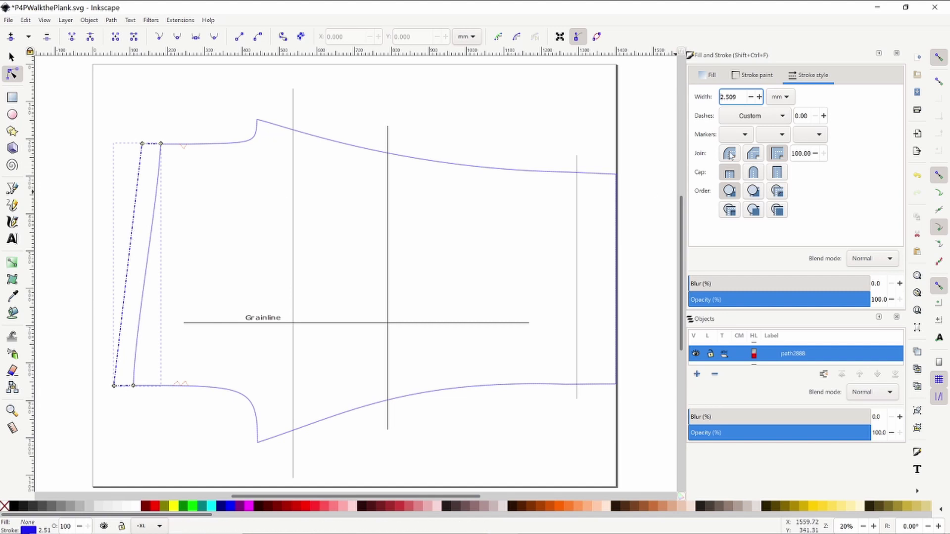
Step: Change the rise line's dashed stroke to a solid line
left_click(757, 117)
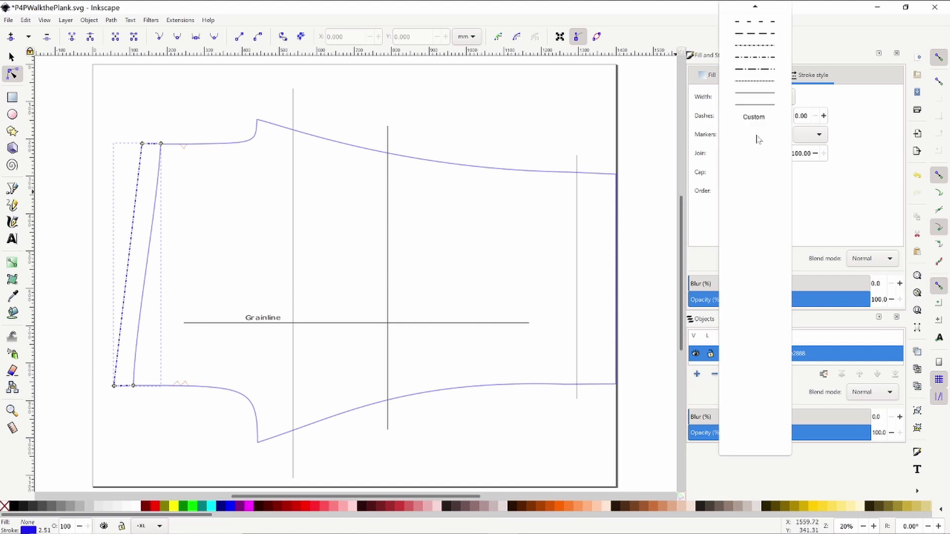
left_click(752, 104)
left_click(757, 75)
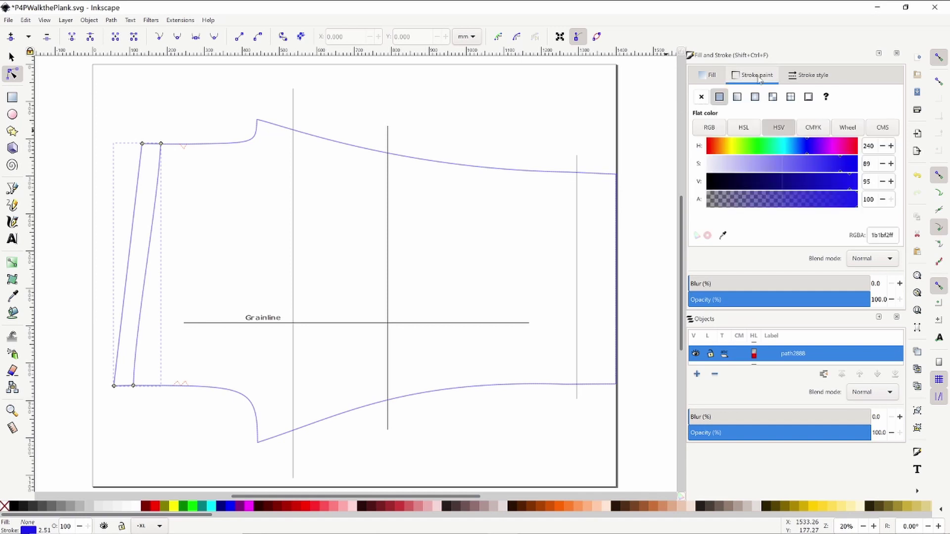
Step: Turn the rise line red and give the bottom notch a solid 2.509 mm neon green stroke
left_click(853, 146)
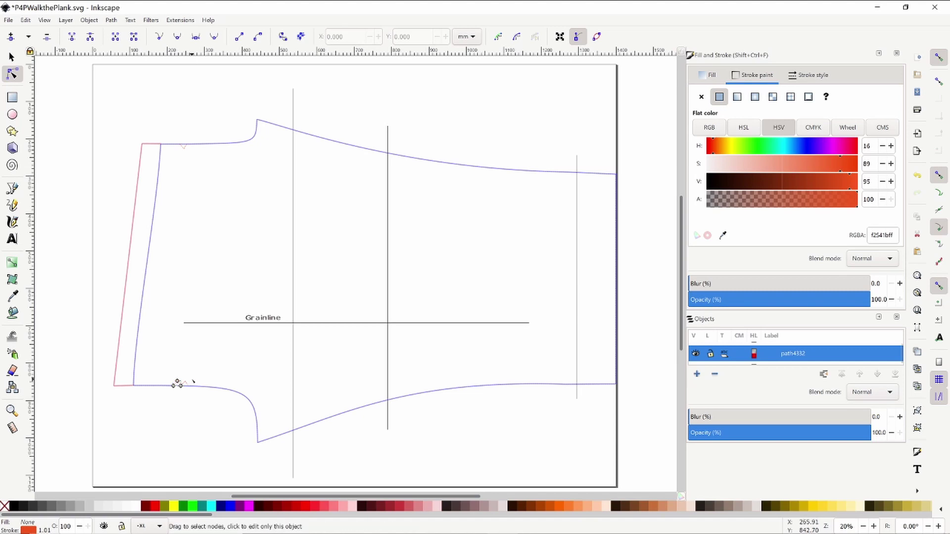
left_click(178, 384)
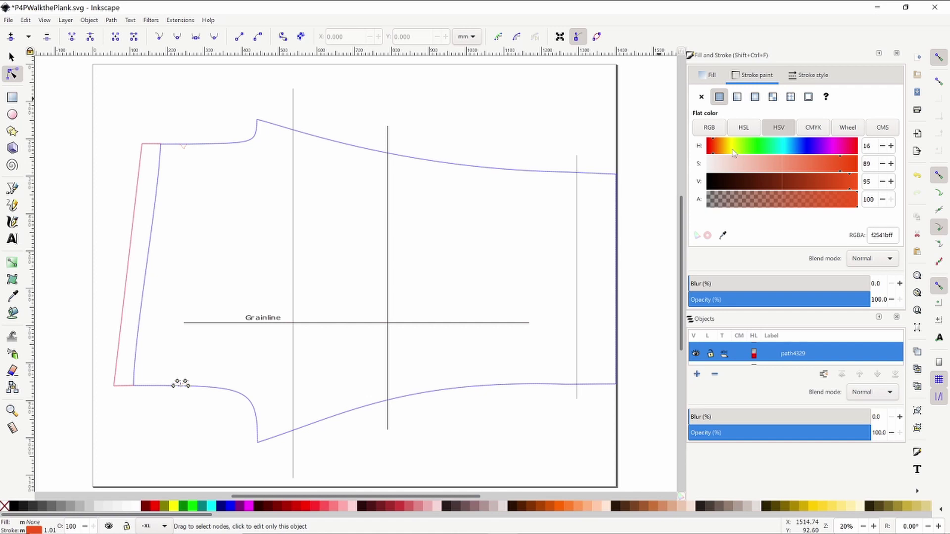
left_click(756, 148)
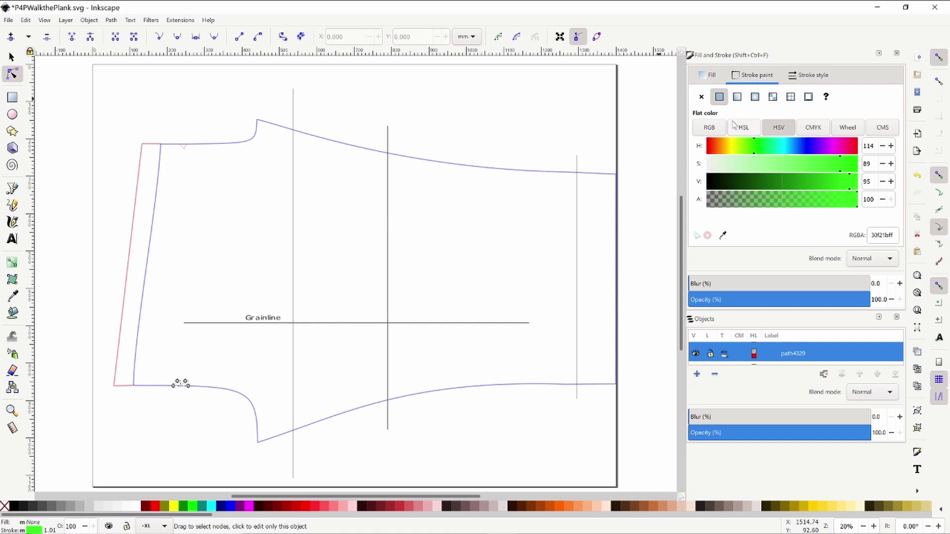
left_click(811, 75)
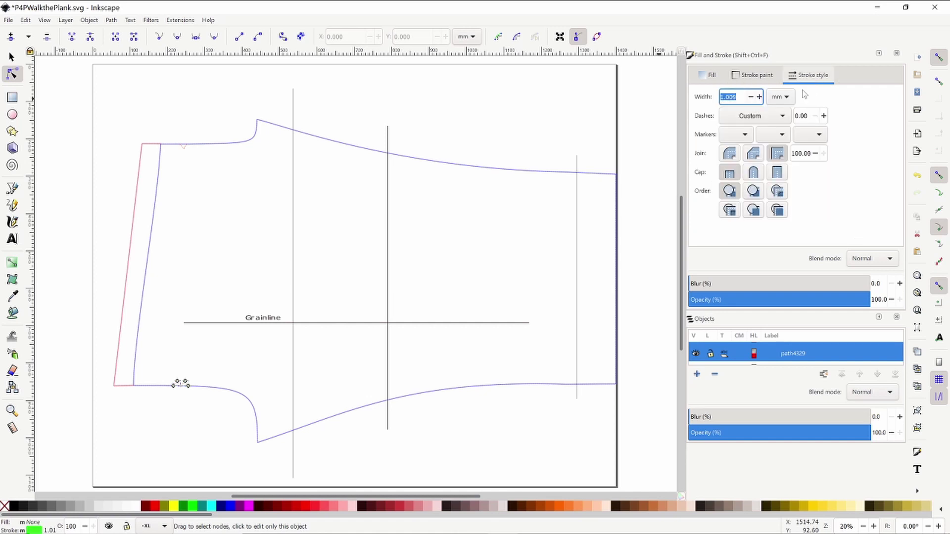
triple_click(759, 97)
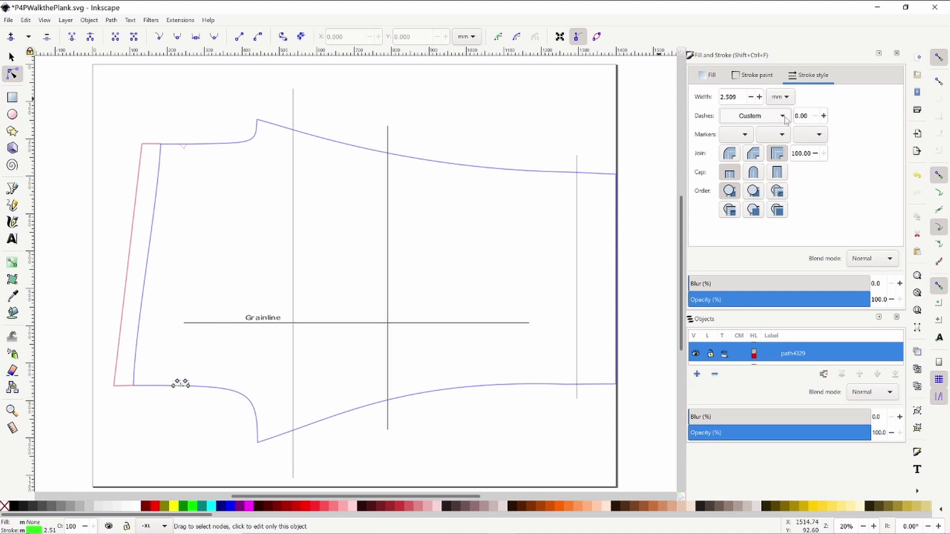
left_click(776, 123)
left_click(769, 109)
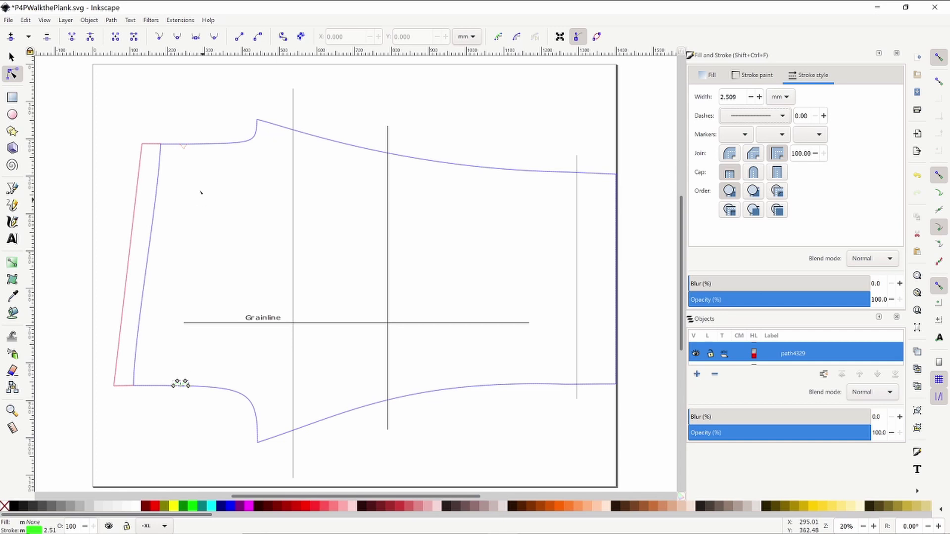
left_click(183, 145)
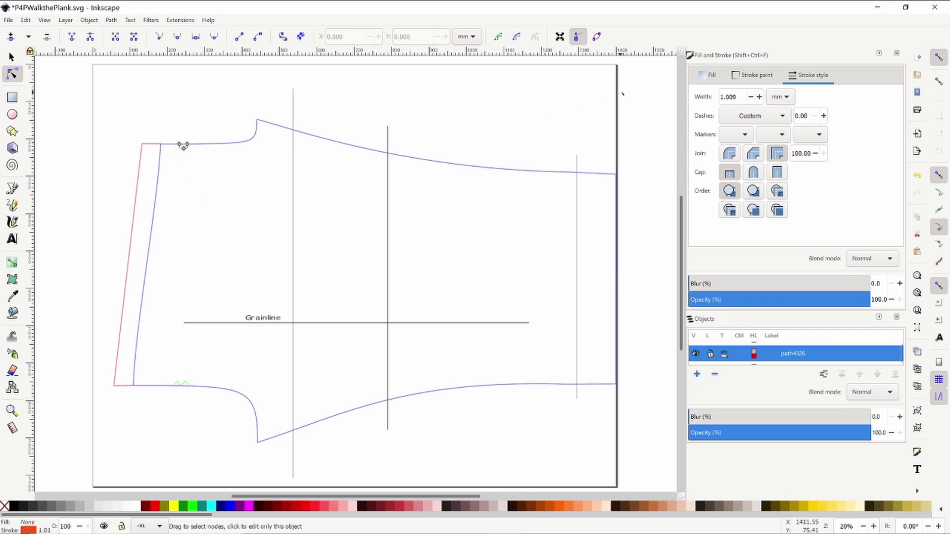
Step: Give the top notch a thicker, solid neon green stroke, then deselect
left_click(759, 97)
left_click(759, 97)
left_click(753, 115)
left_click(750, 107)
left_click(752, 75)
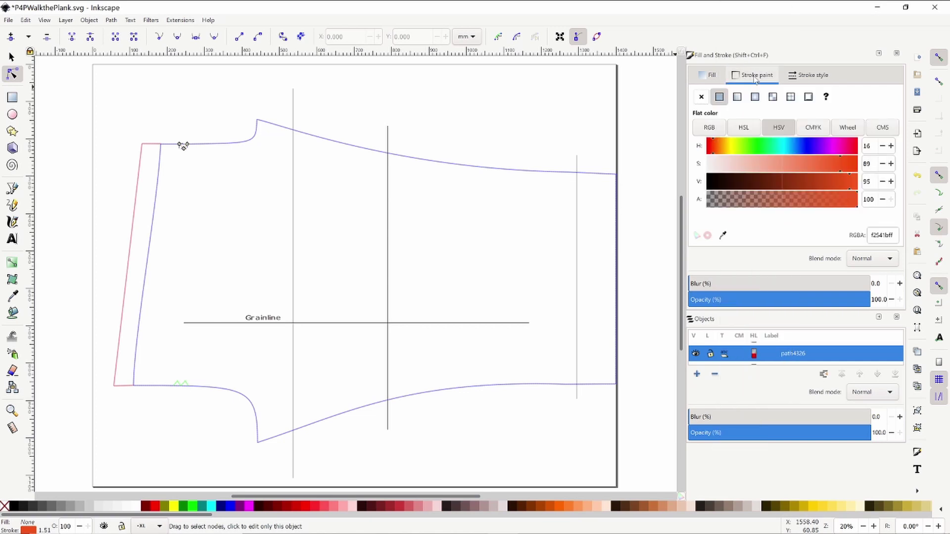
left_click(754, 146)
left_click(445, 287)
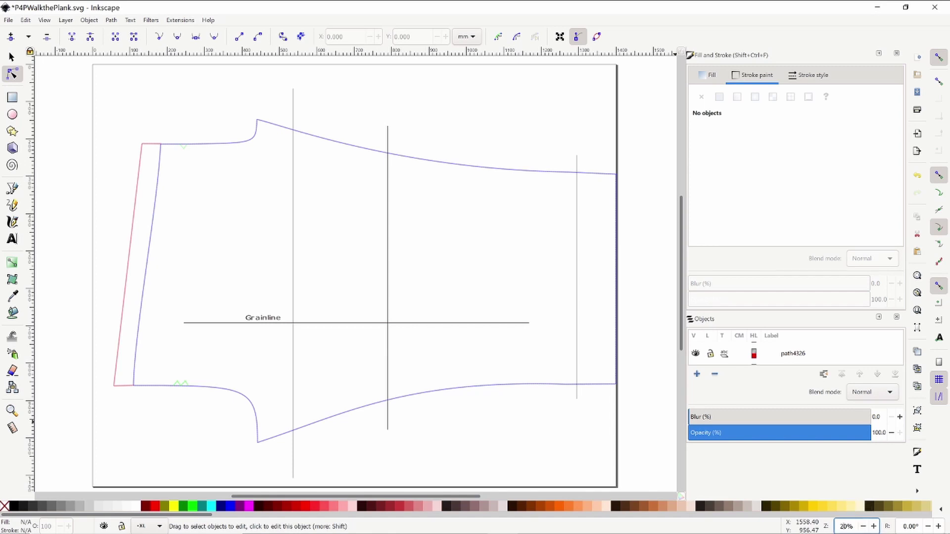
Step: Zoom to 30% and scroll down to the crotch curve's green notch below the grainline
key("BackSpace")
type("3")
key("Return")
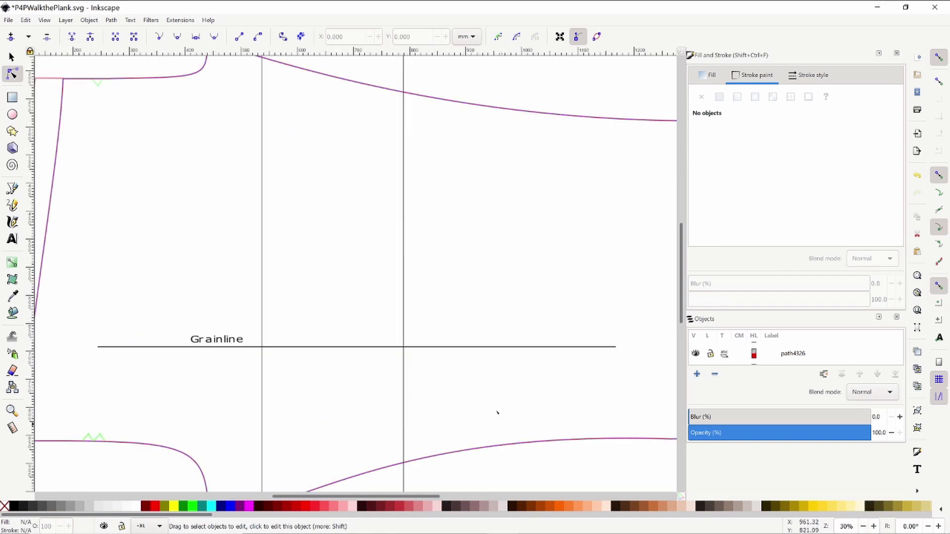
scroll(332, 276, "down", 4)
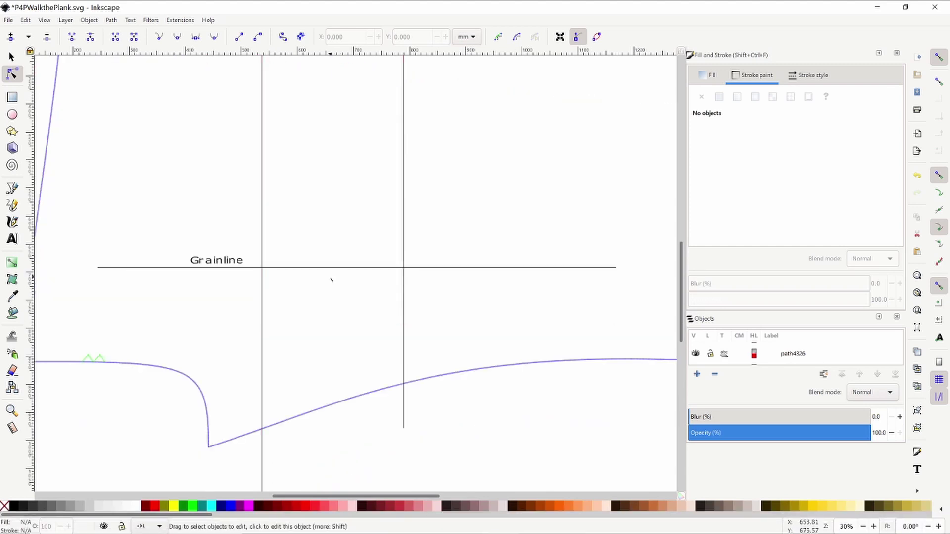
scroll(343, 286, "down", 4)
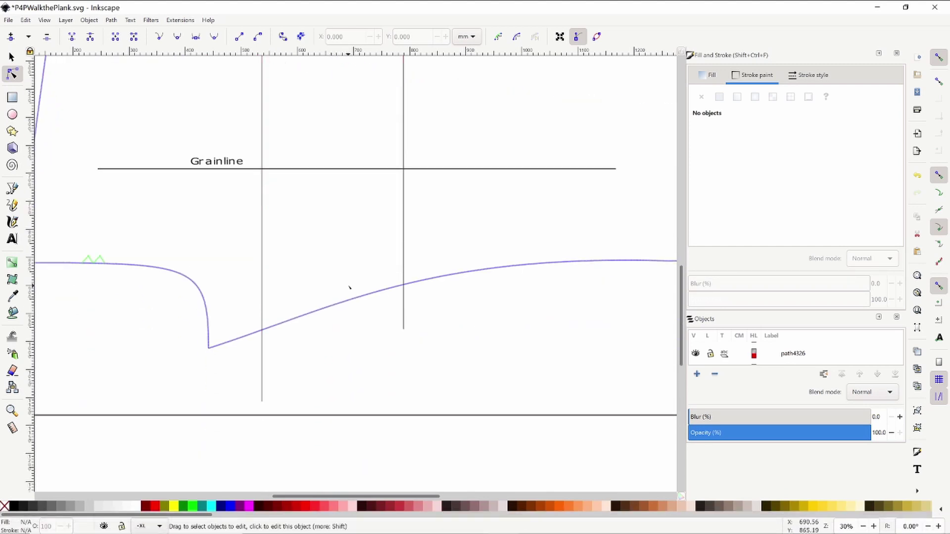
scroll(346, 288, "down", 1)
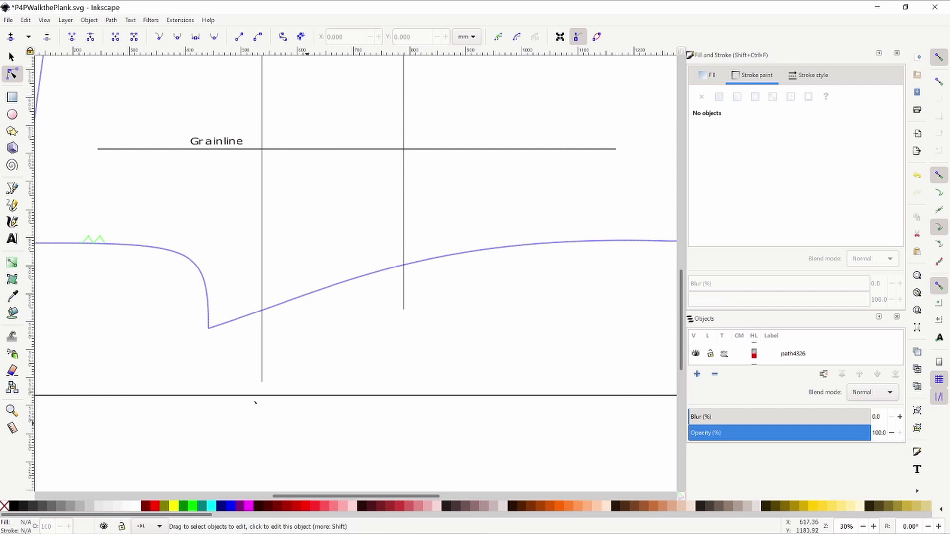